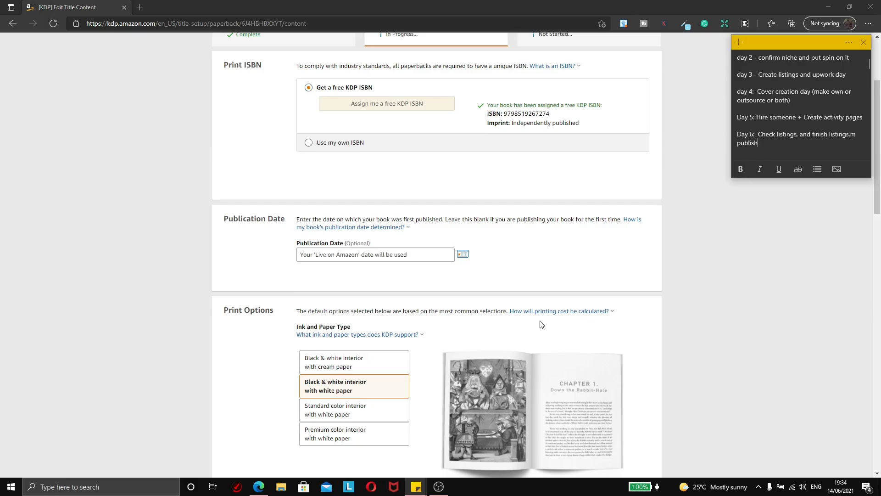
Review the paperback's ISBN, publication date, ink and paper, available trim sizes, bleed and cover finish, through to the cover and preview sections
left_click(733, 237)
scroll(734, 237, "up", 1)
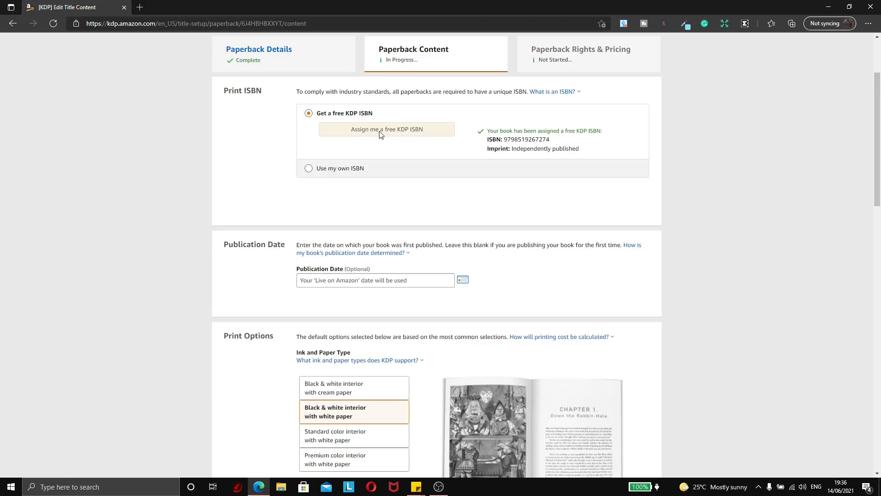
scroll(406, 257, "down", 3)
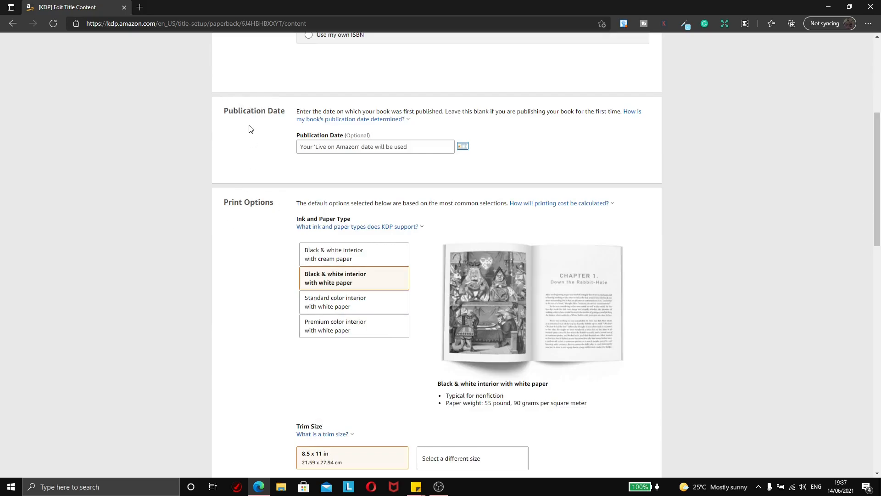
scroll(250, 130, "down", 2)
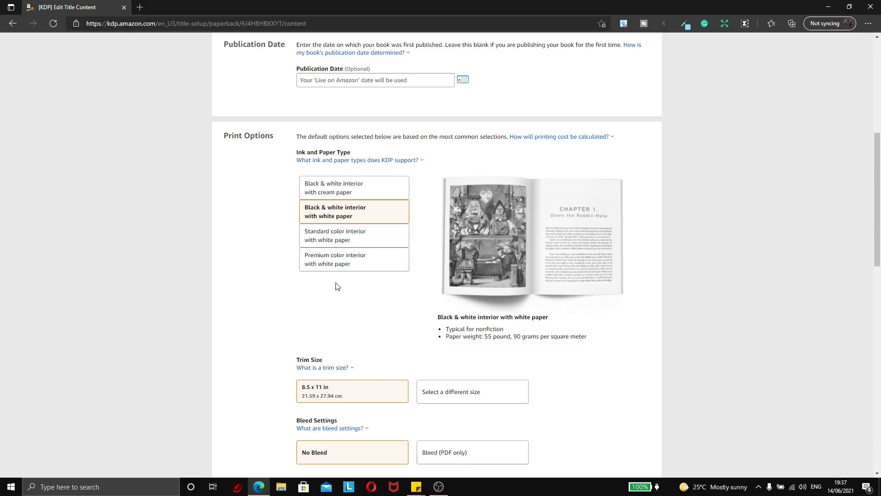
scroll(337, 287, "down", 3)
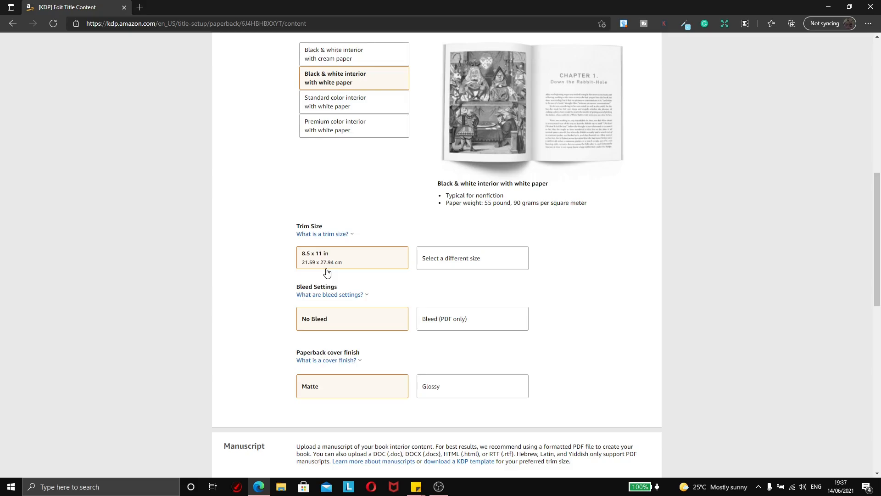
left_click(442, 261)
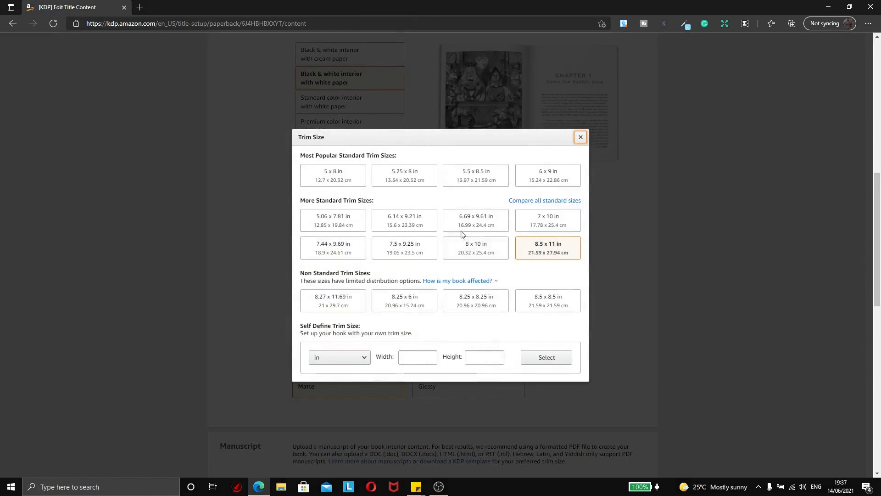
left_click(580, 138)
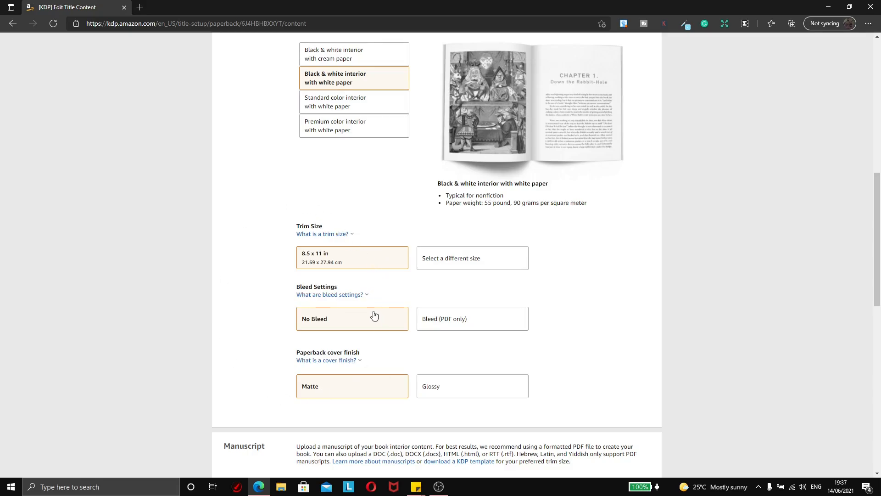
left_click(328, 361)
scroll(413, 243, "down", 6)
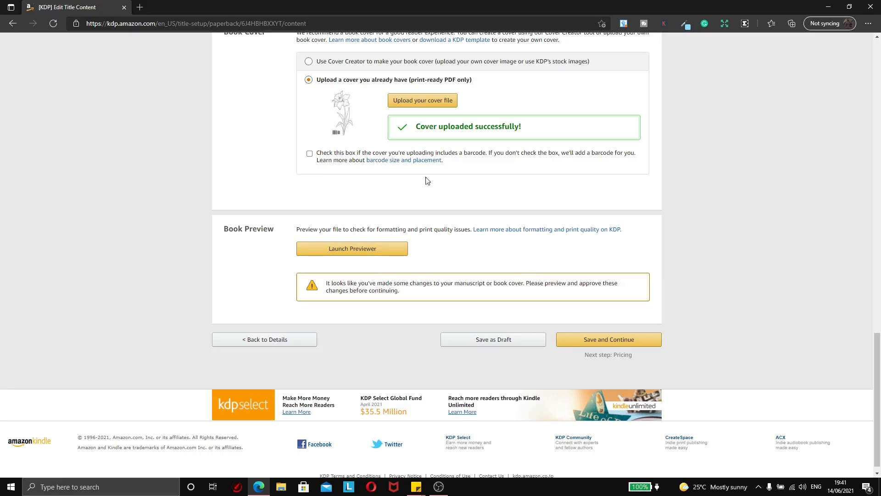
Save the paperback content, continue to pricing, and choose Amazon.com as the primary marketplace
left_click(610, 337)
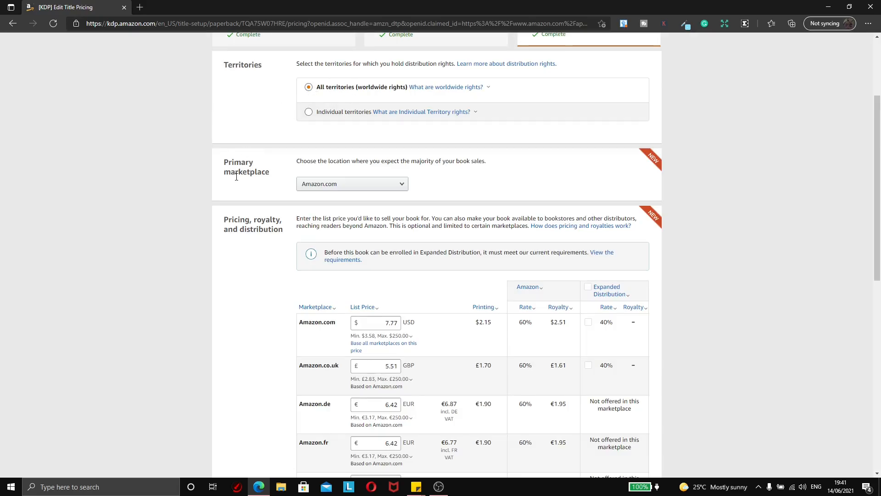
left_click(324, 185)
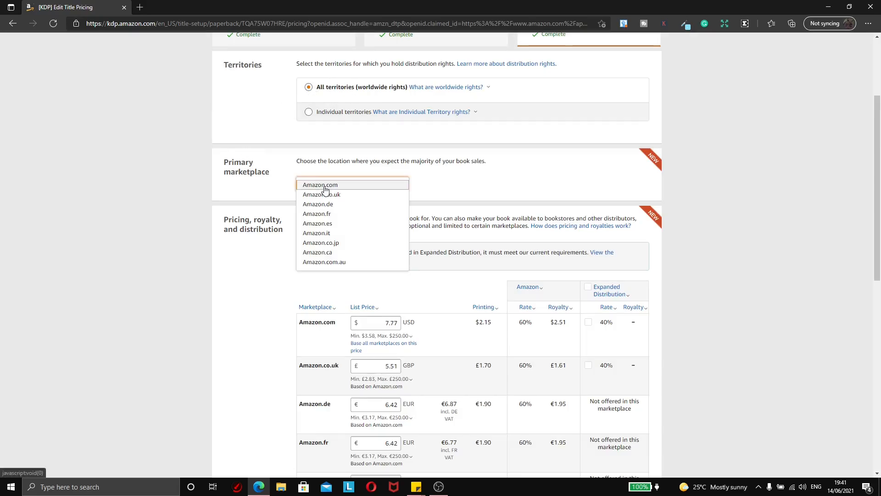
left_click(325, 185)
scroll(374, 137, "down", 1)
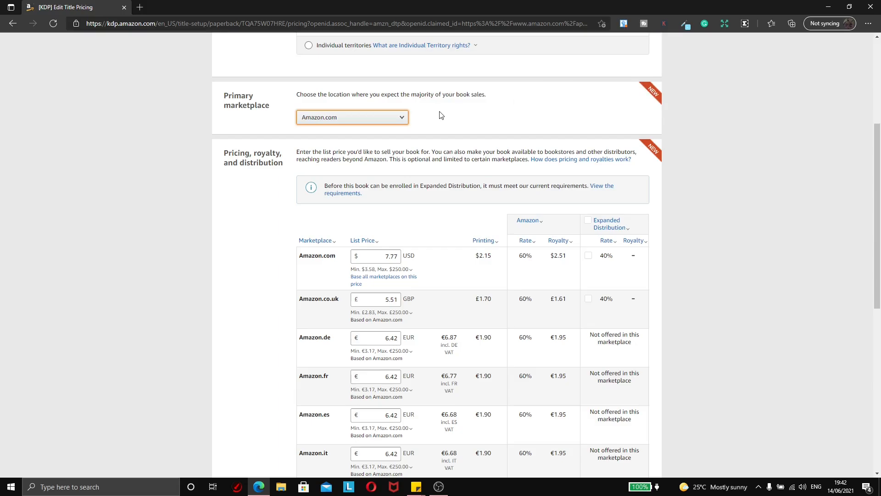
left_click(398, 119)
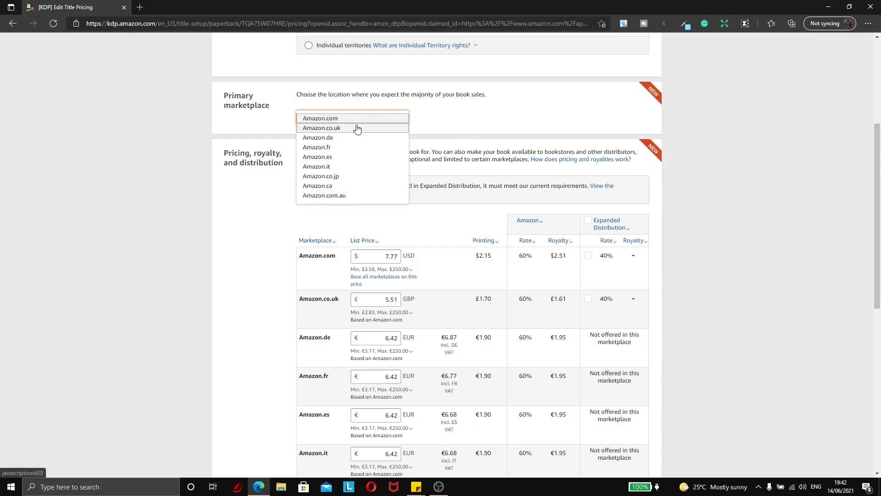
left_click(393, 120)
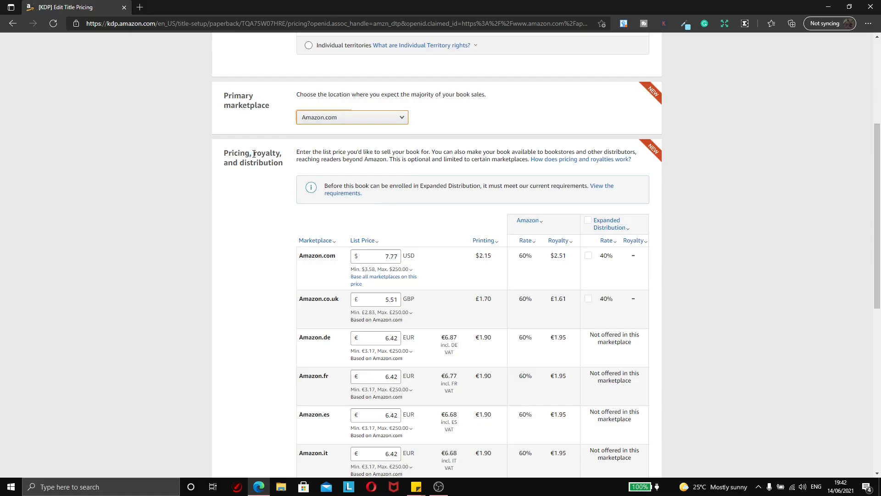
Read the explanation of Expanded Distribution in the pricing and royalty table
left_click(598, 221)
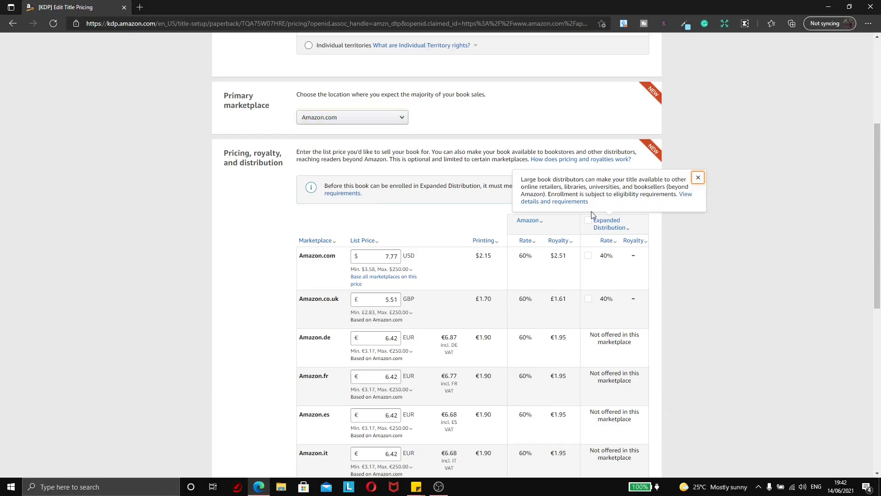
left_click(601, 236)
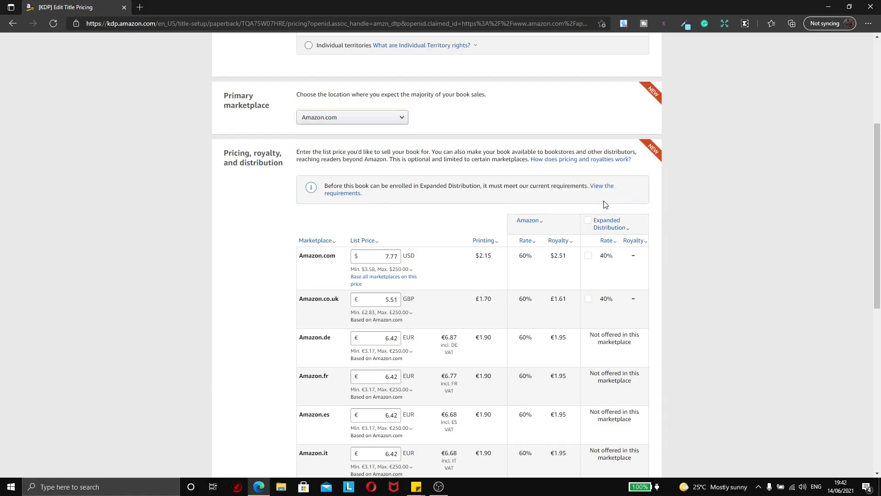
left_click(594, 222)
left_click(629, 226)
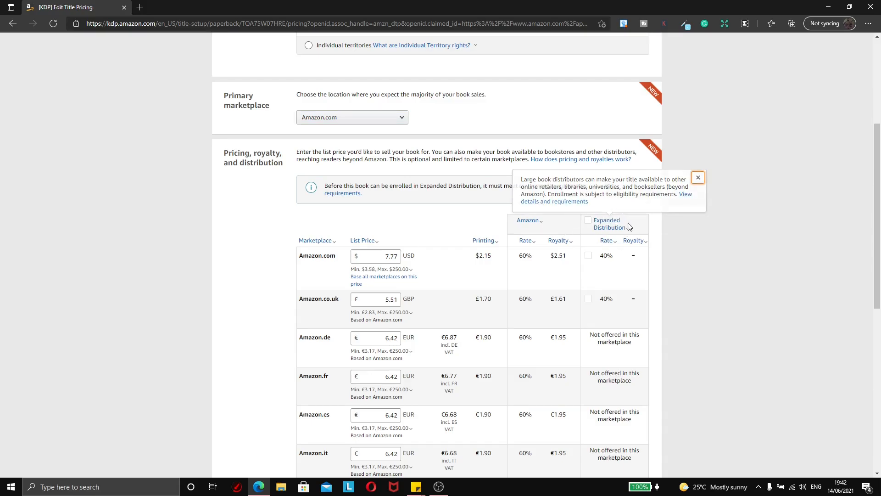
left_click(597, 224)
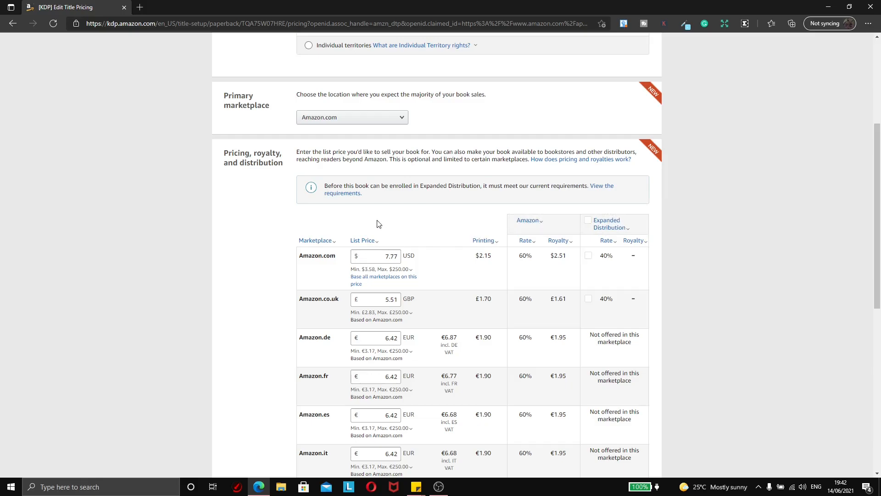
Set the Amazon.com list price of the paperback to 8.00 USD
scroll(379, 243, "down", 1)
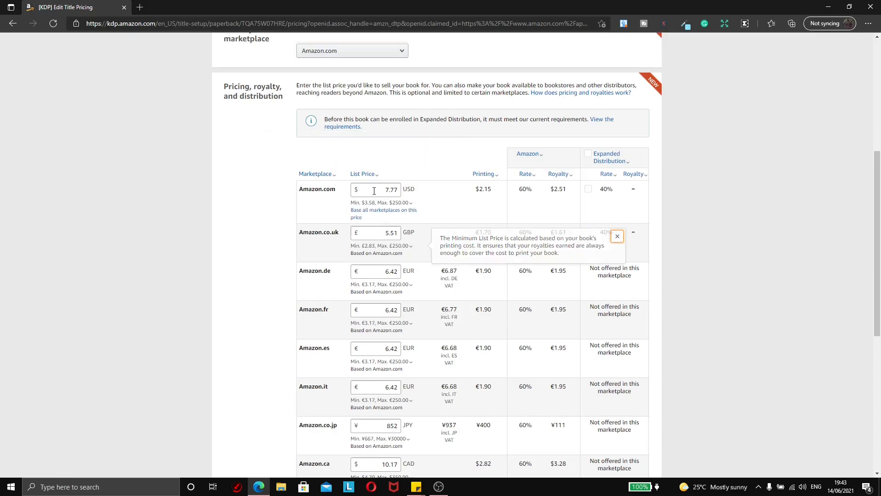
double_click(391, 189)
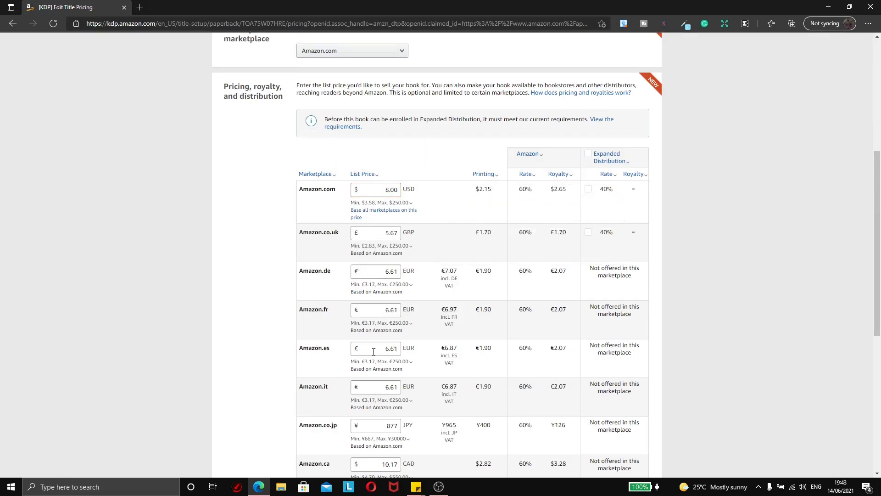
scroll(372, 352, "down", 1)
Review the daily plan in the sticky note and enter "Ads..." for Day 7
scroll(381, 337, "down", 4)
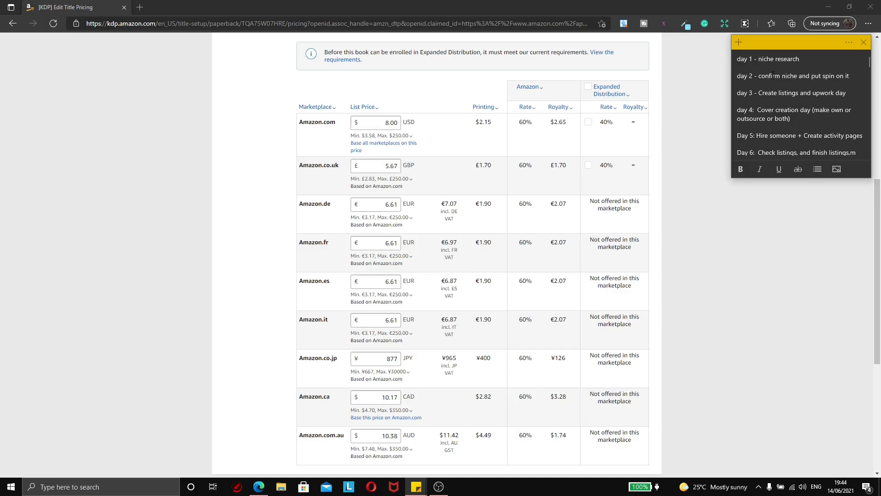
scroll(772, 76, "down", 2)
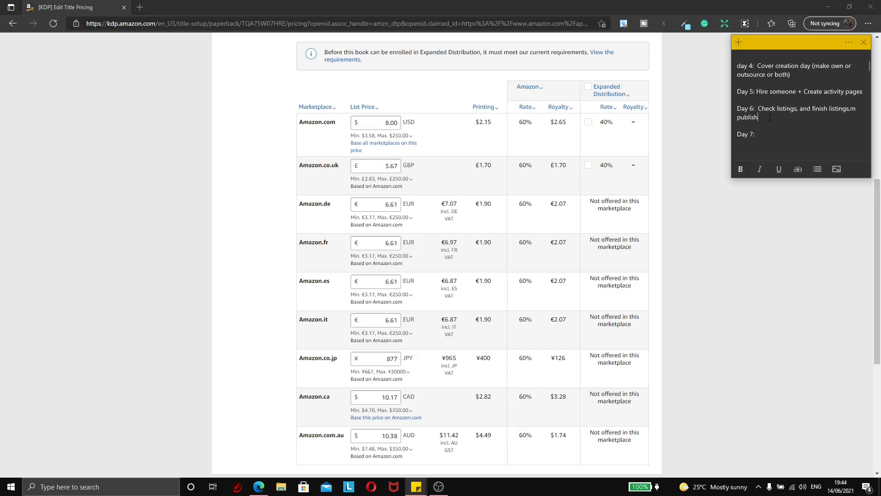
scroll(771, 115, "up", 3)
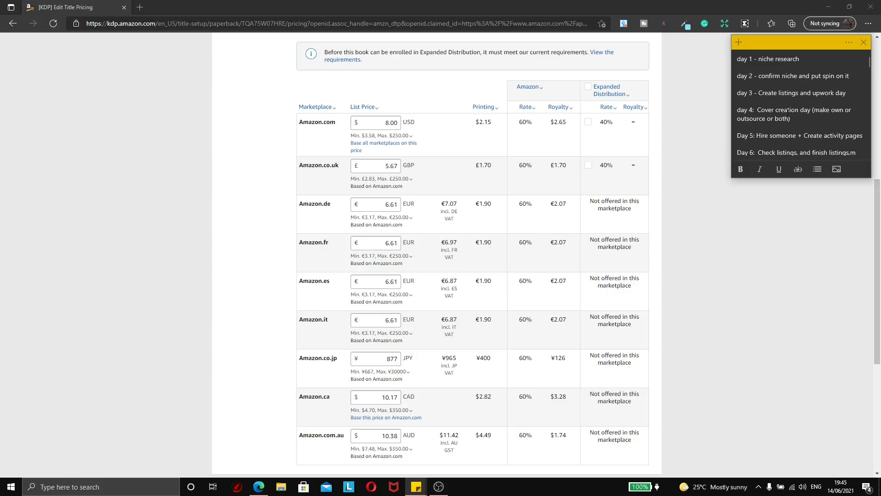
scroll(788, 111, "down", 1)
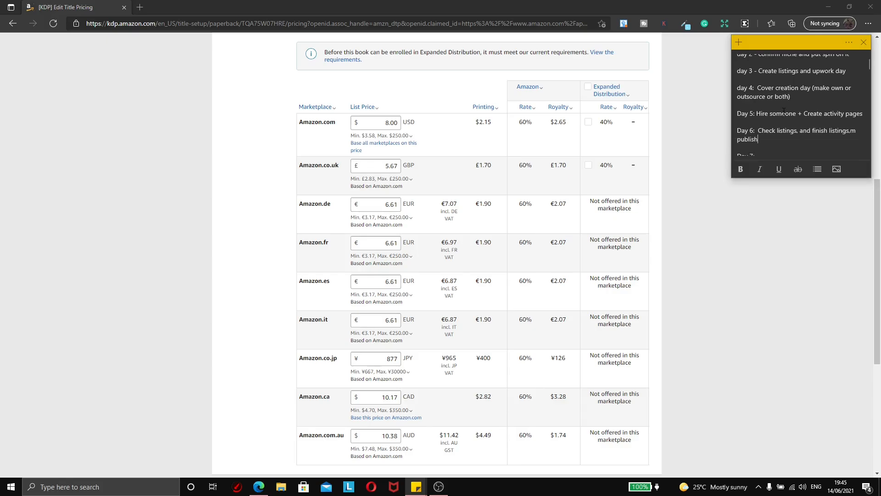
scroll(783, 112, "down", 1)
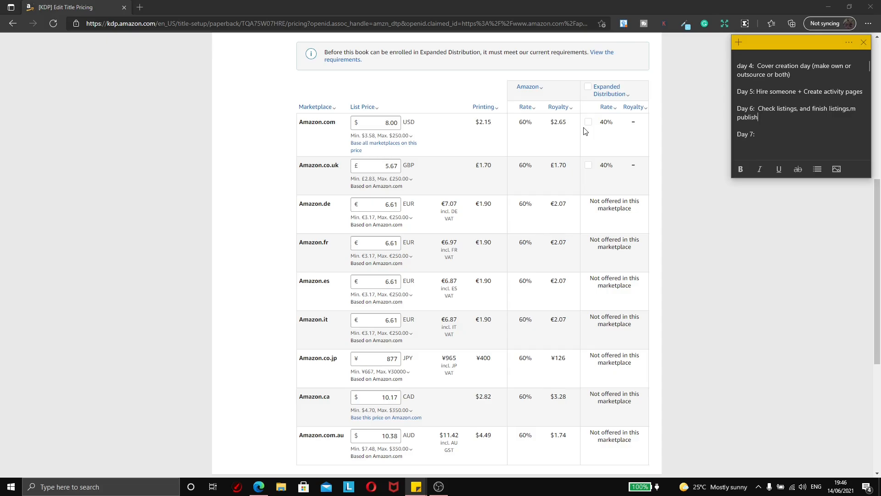
left_click(786, 134)
type("Ads...")
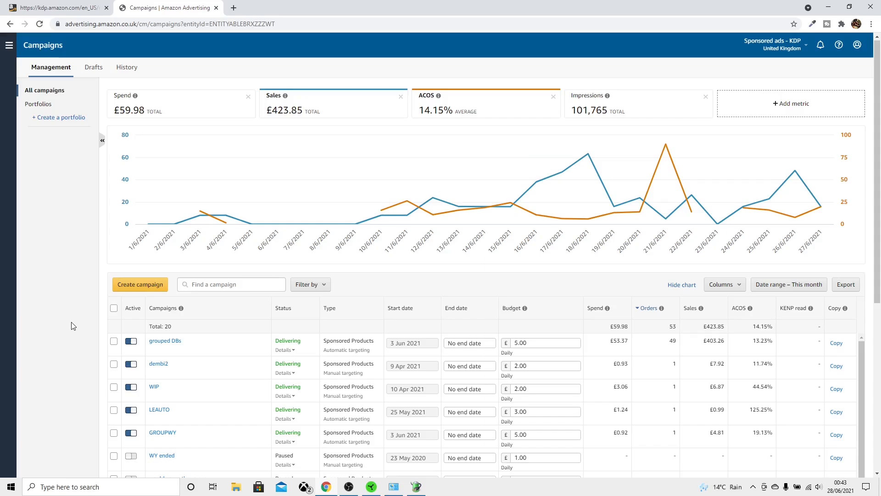
Consult KDP's help on advertising from the Ad Campaigns report, and return to the Amazon Advertising campaigns
left_click(64, 10)
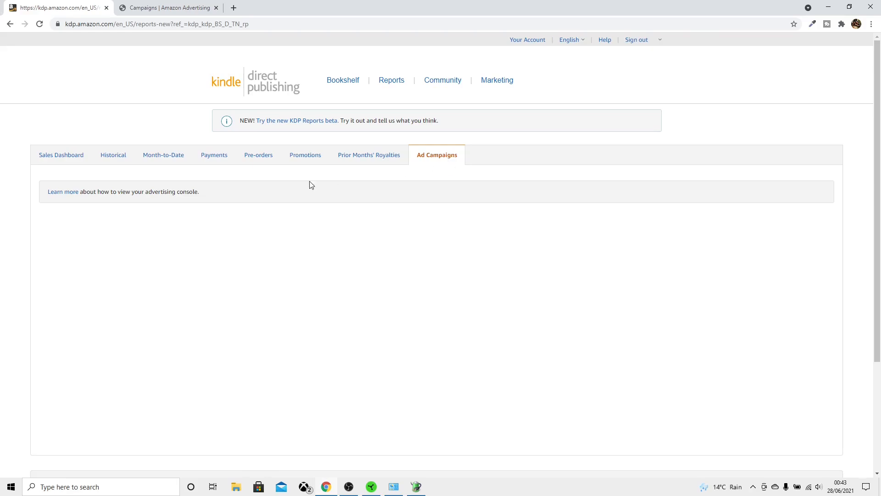
left_click(63, 191)
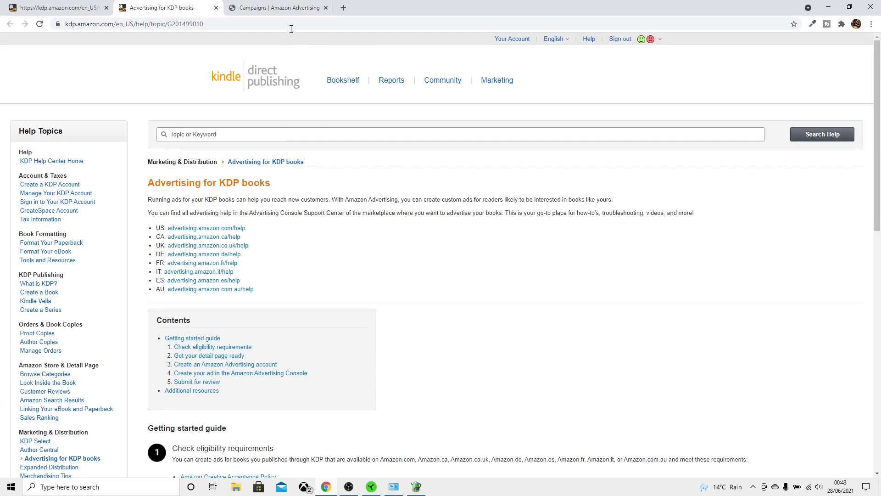
left_click(276, 8)
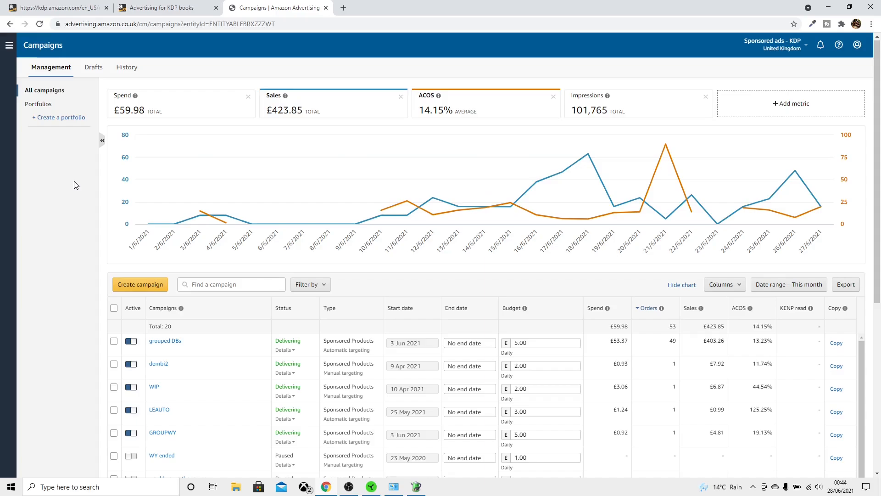
Create a Sponsored Products campaign named "funny cute word search AUTO"
left_click(140, 285)
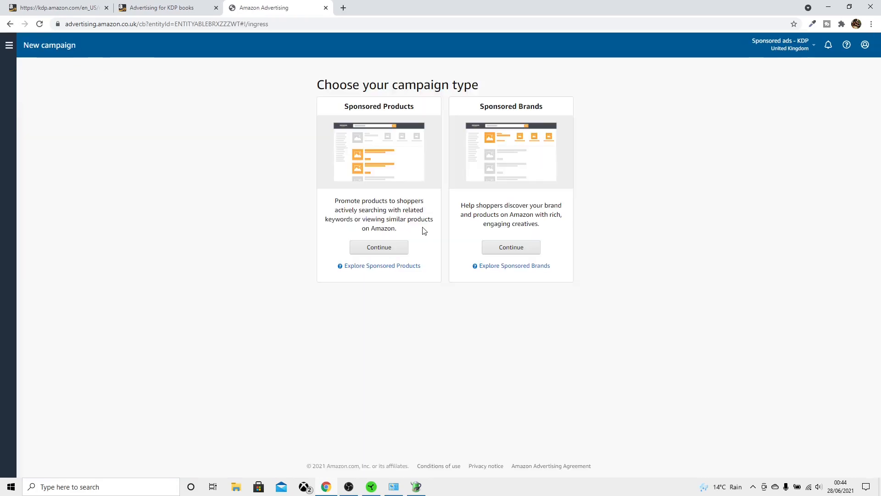
left_click(379, 249)
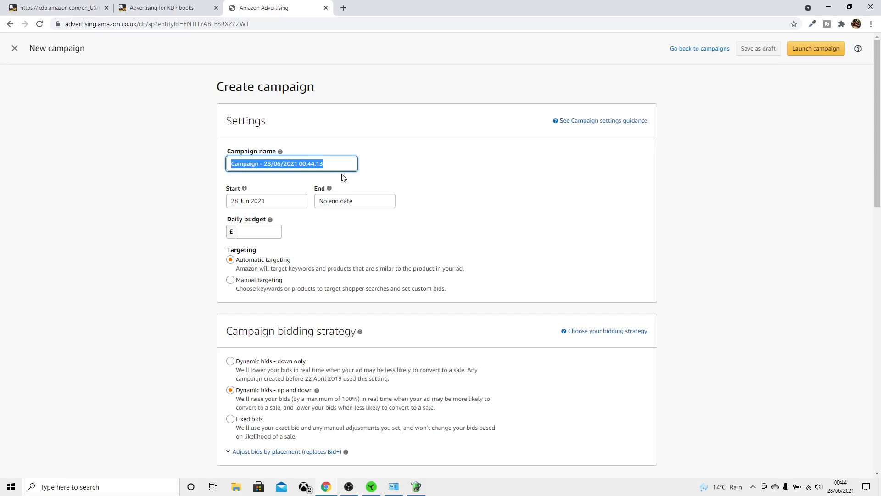
type("funny cute word search AUTO")
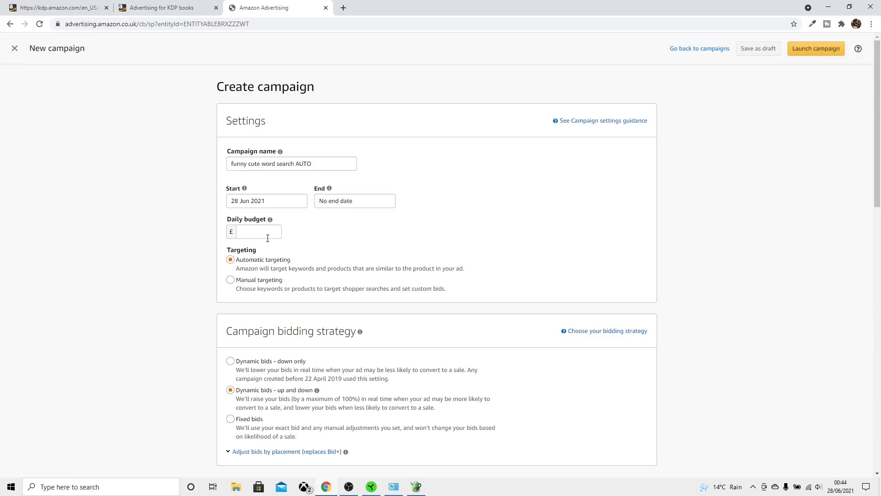
left_click(268, 238)
Set the campaign bidding strategy to "Dynamic bids - down only"
scroll(256, 262, "down", 2)
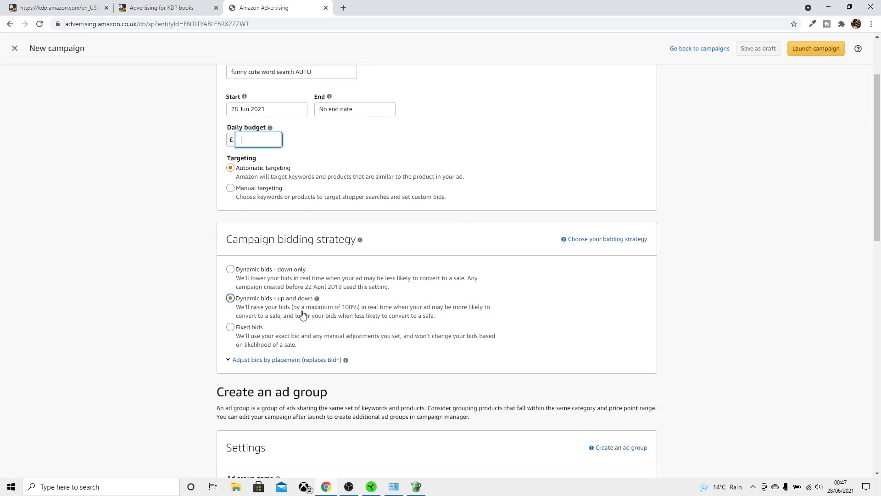
left_click(257, 282)
scroll(291, 299, "down", 1)
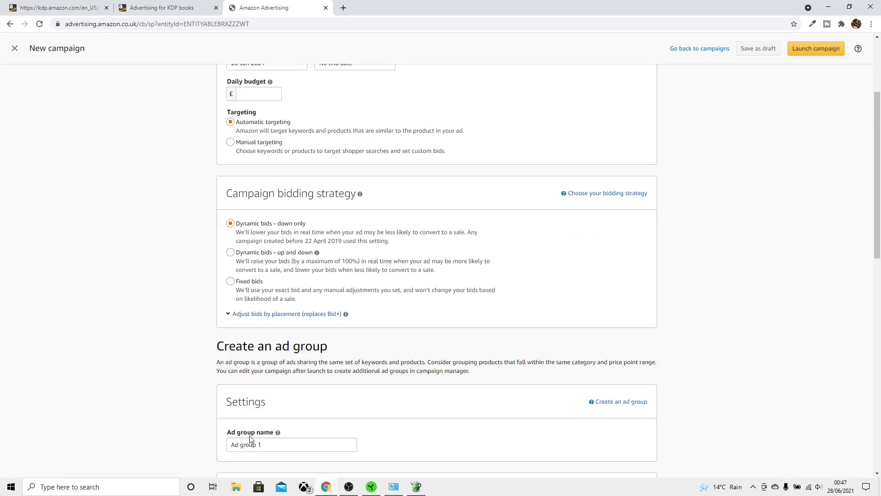
Set the default bid for automatic targeting in the ad group to £0.18
scroll(268, 412, "down", 4)
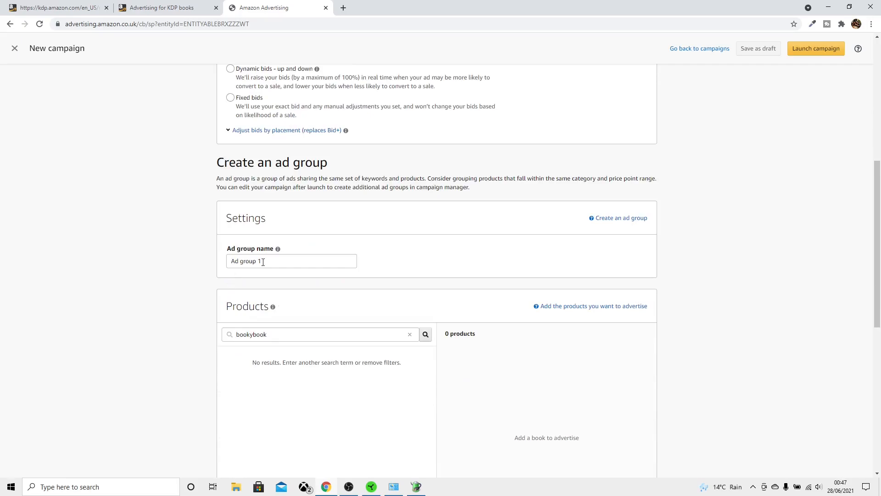
scroll(213, 318, "down", 1)
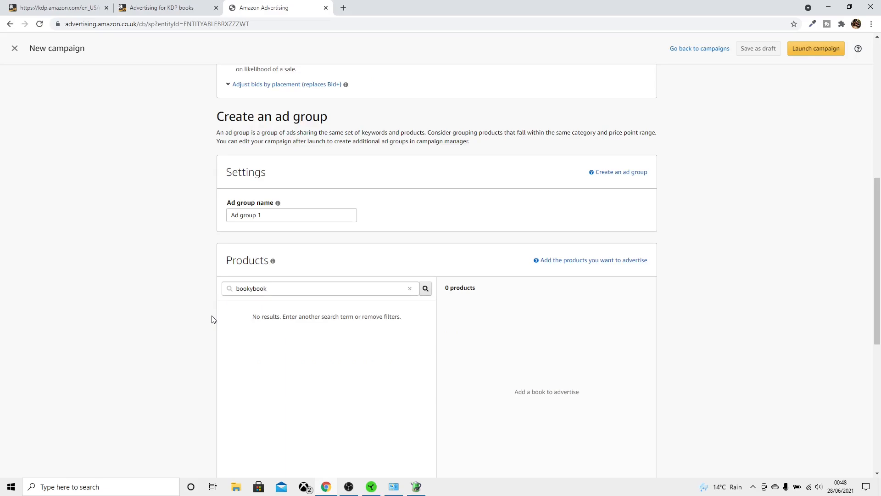
scroll(243, 301, "down", 1)
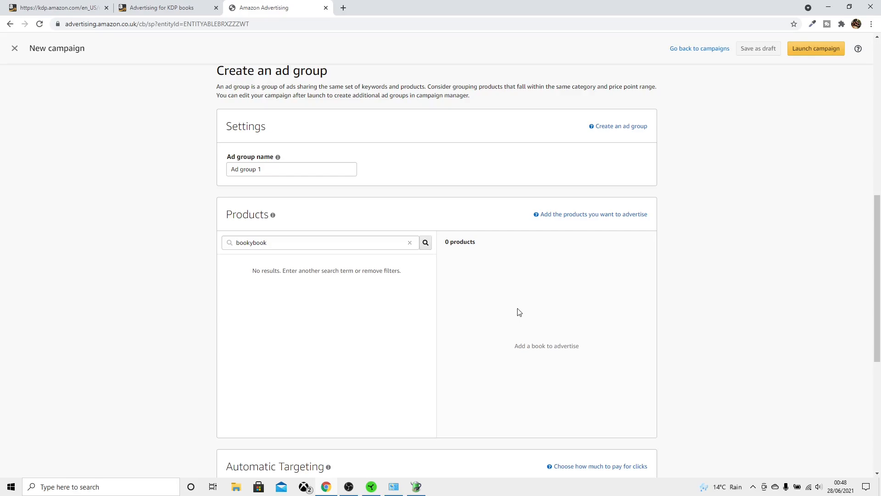
scroll(504, 316, "down", 4)
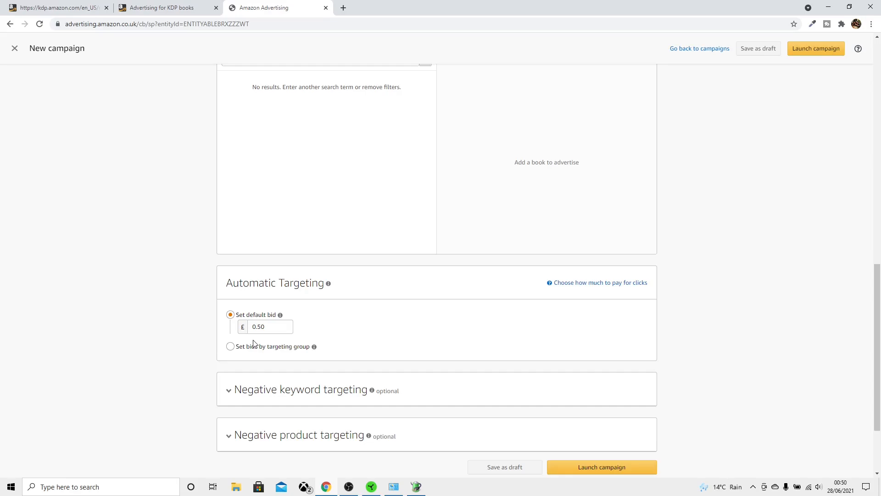
left_click(278, 333)
key("BackSpace")
key("BackSpace")
type("18")
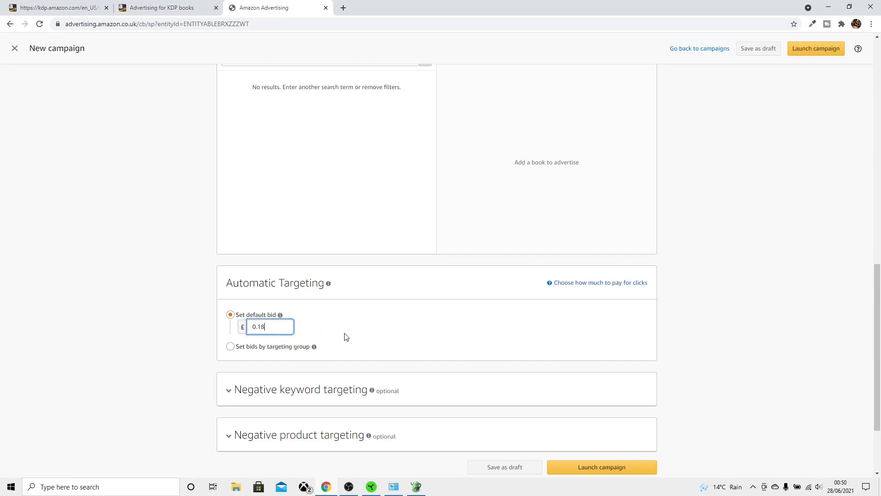